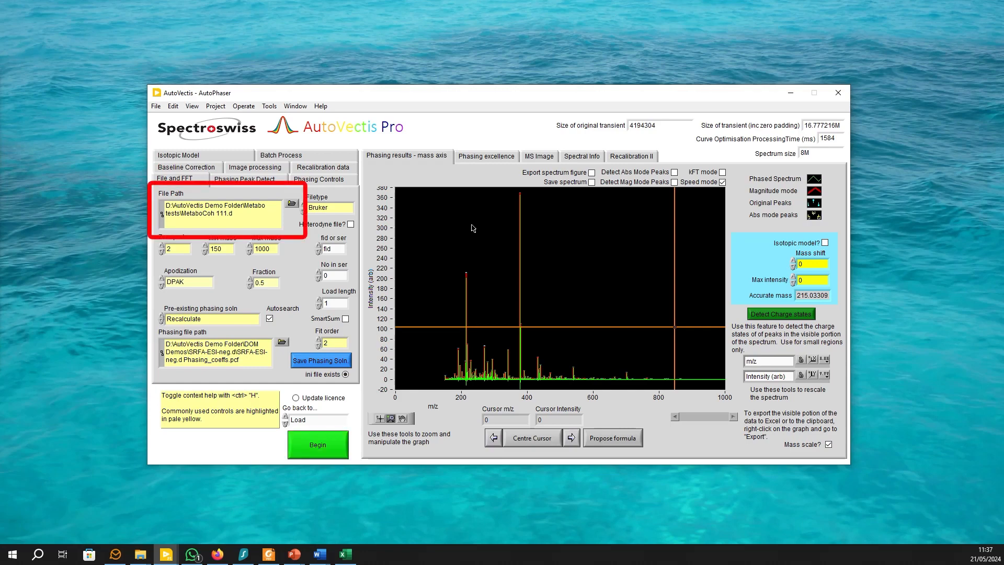
Step: Load the SRFA-ESI-neg.d folder from DOM Demos in the AutoVectis Demo Folder as the data to process
{"action": "left_click", "coordinate": [292, 204]}
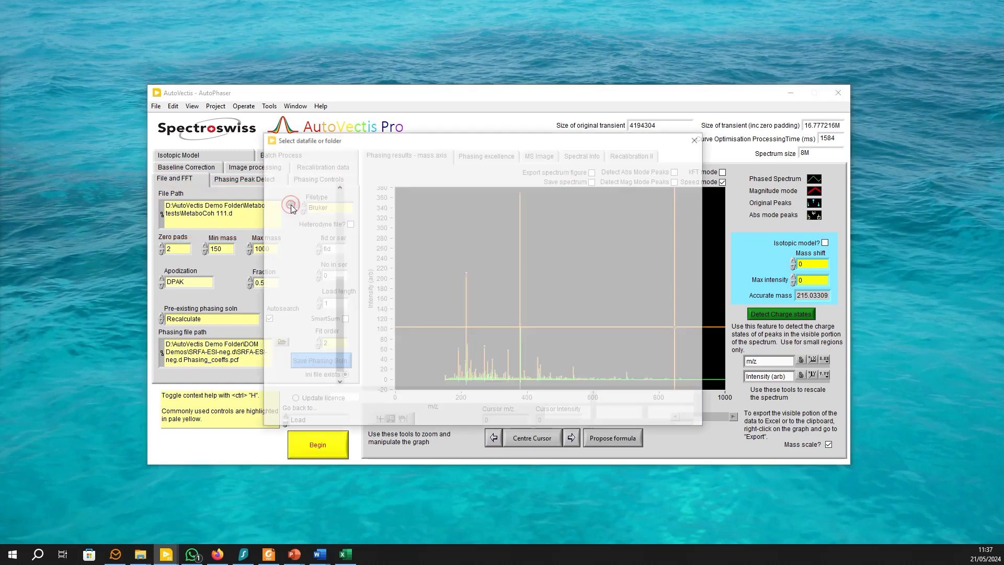
{"action": "left_click", "coordinate": [372, 155]}
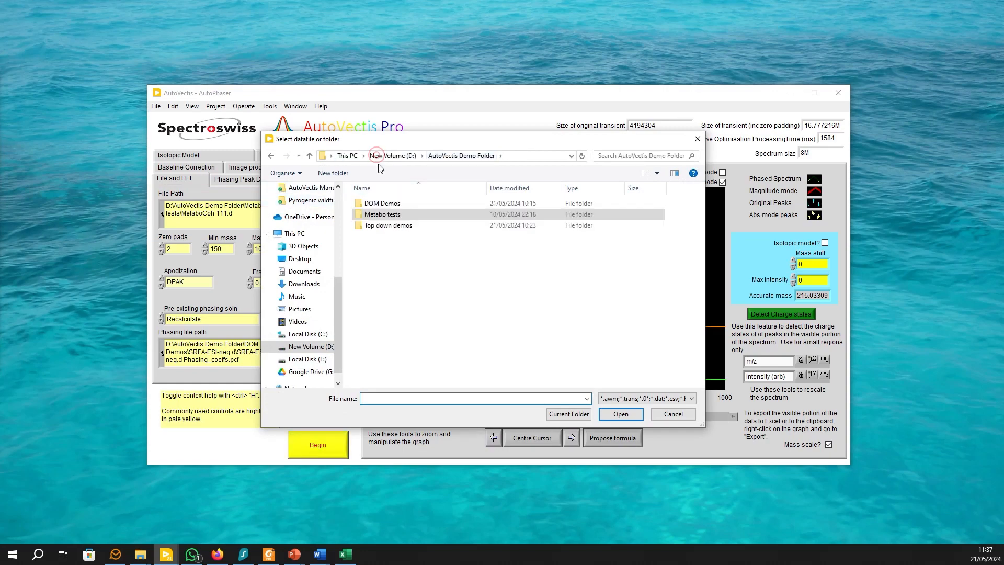
{"action": "double_click", "coordinate": [382, 203]}
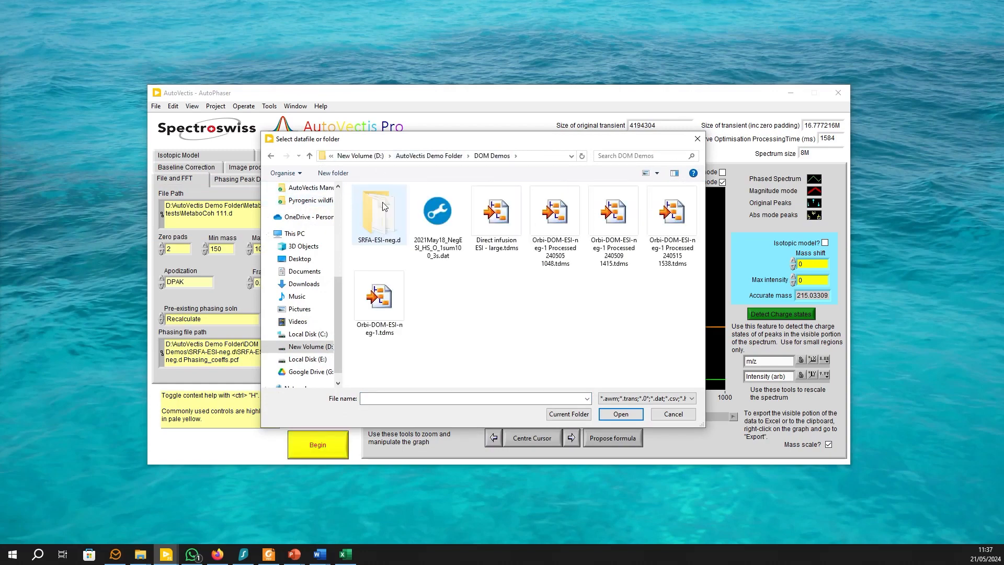
{"action": "double_click", "coordinate": [381, 204]}
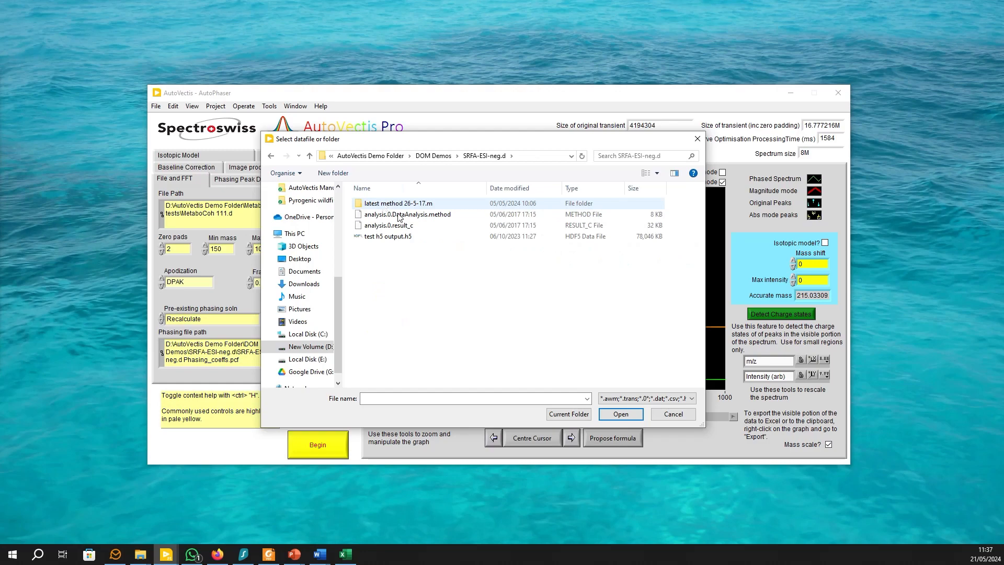
{"action": "left_click", "coordinate": [558, 415]}
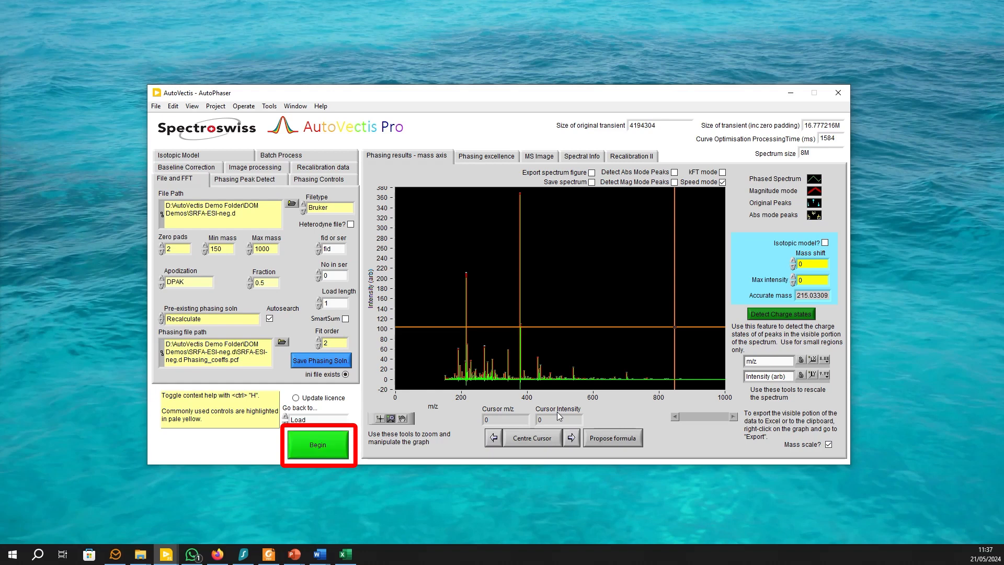
Step: Process the loaded transient, accepting the peak definitions and calibration function, and autoscale the resulting spectrum's intensity axis
{"action": "left_click", "coordinate": [296, 453]}
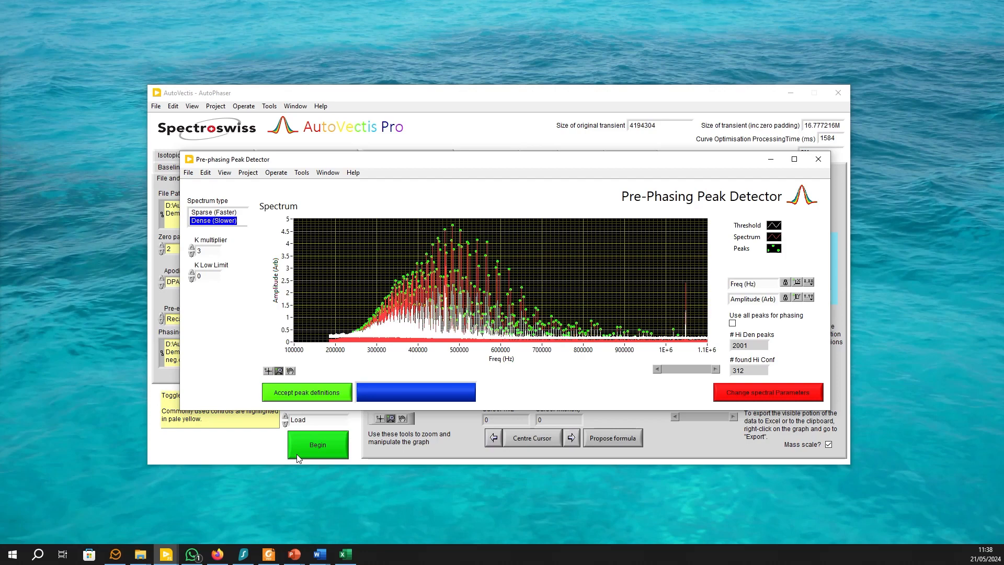
{"action": "left_click", "coordinate": [302, 393]}
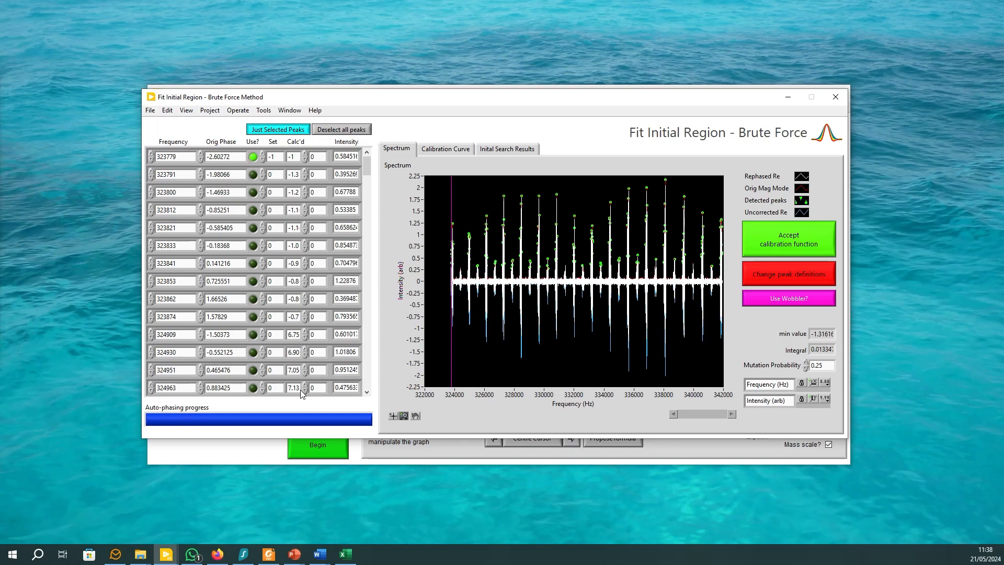
{"action": "left_click", "coordinate": [788, 250]}
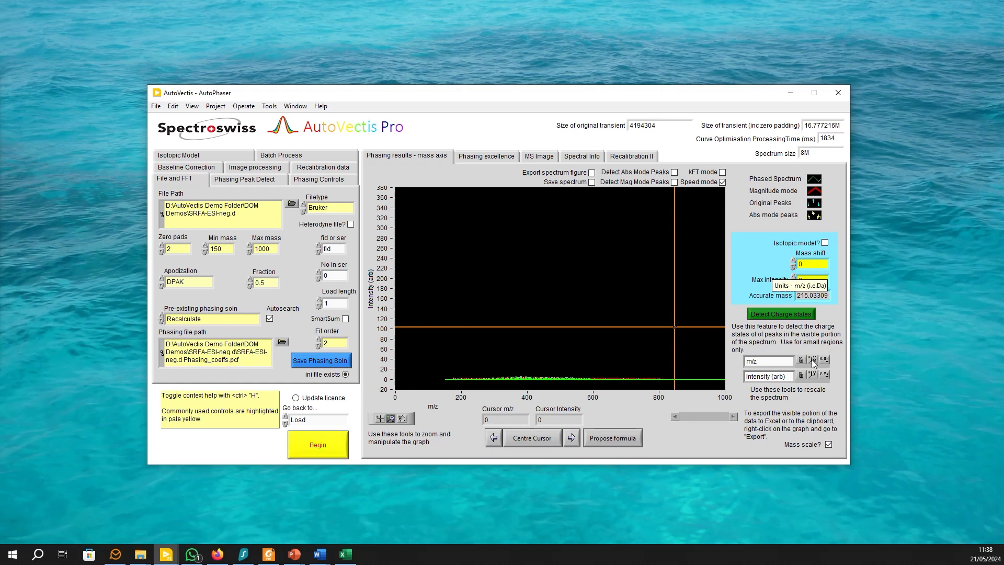
{"action": "left_click", "coordinate": [812, 375]}
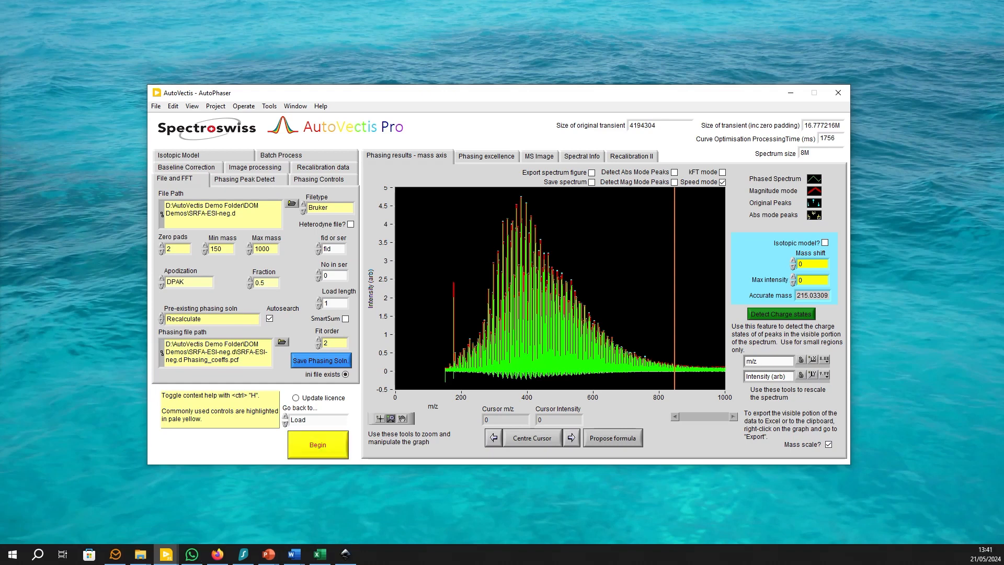
Step: Examine the peaks around m/z 622 up close, comparing the phased and magnitude-mode traces, and restore the full spectrum
{"action": "left_click", "coordinate": [390, 418]}
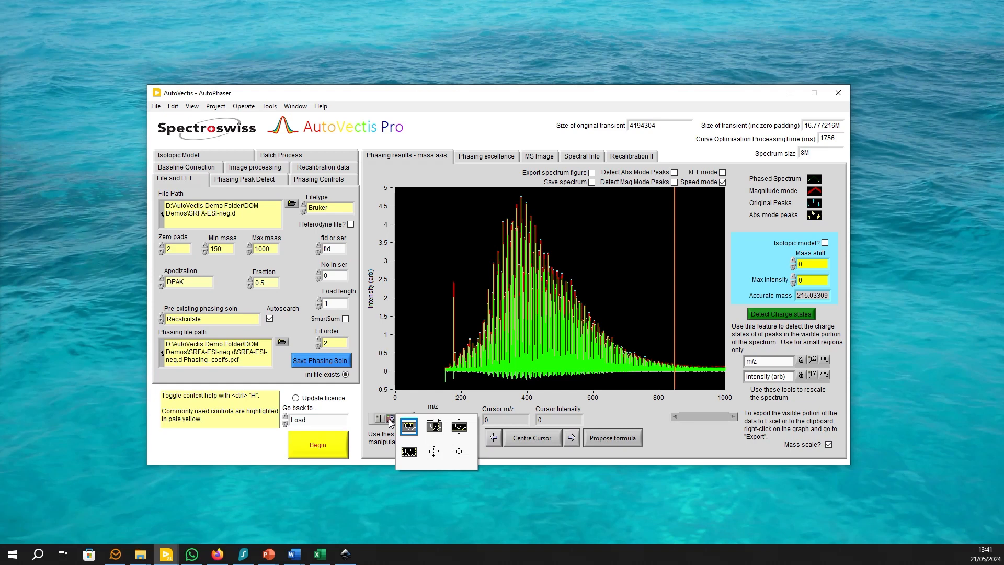
{"action": "left_click", "coordinate": [409, 426]}
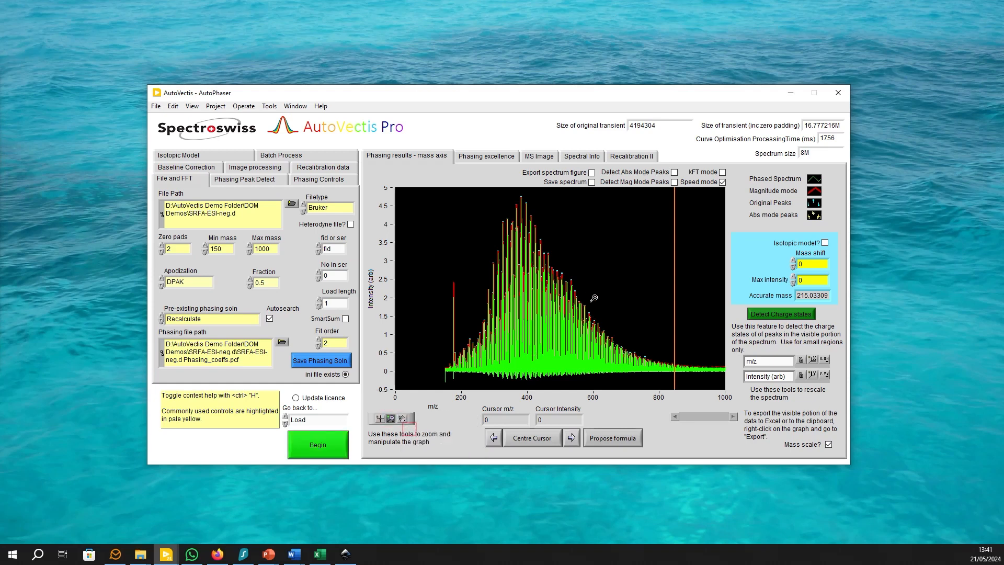
{"action": "left_click_drag", "start_coordinate": [586, 295], "coordinate": [611, 381]}
{"action": "left_click_drag", "start_coordinate": [578, 257], "coordinate": [607, 377]}
{"action": "left_click_drag", "start_coordinate": [596, 311], "coordinate": [618, 375]}
{"action": "left_click_drag", "start_coordinate": [542, 204], "coordinate": [626, 379]}
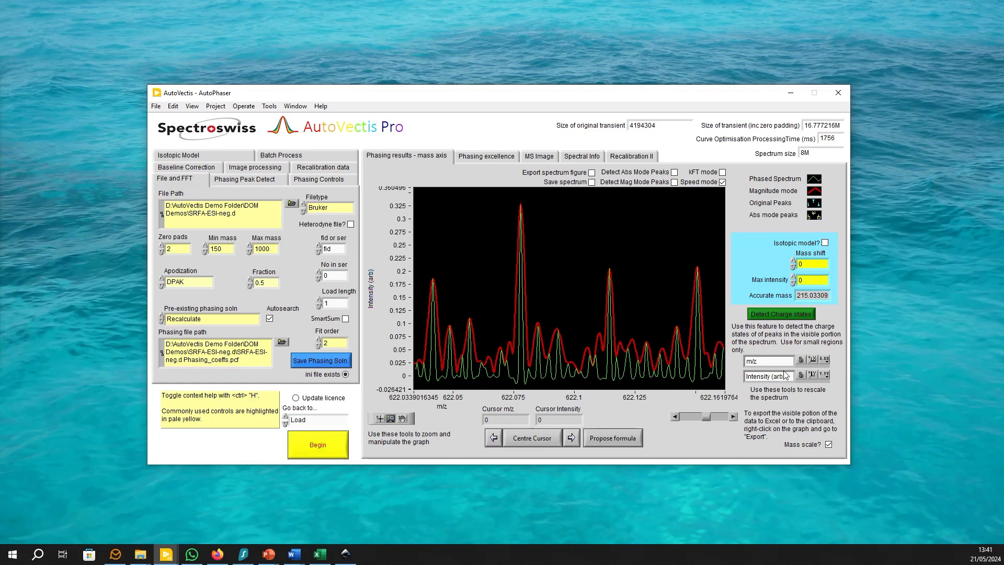
{"action": "left_click", "coordinate": [811, 360]}
{"action": "left_click", "coordinate": [810, 375]}
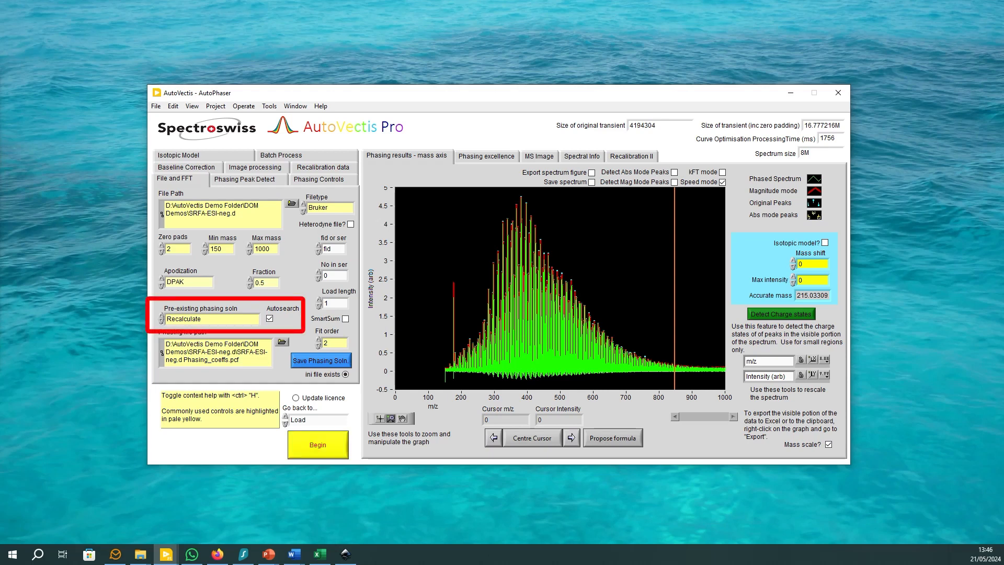
Step: Reprocess the data with the pre-existing phasing solution set to "Use ab initio values", accepting the peak definitions
{"action": "left_click", "coordinate": [246, 324]}
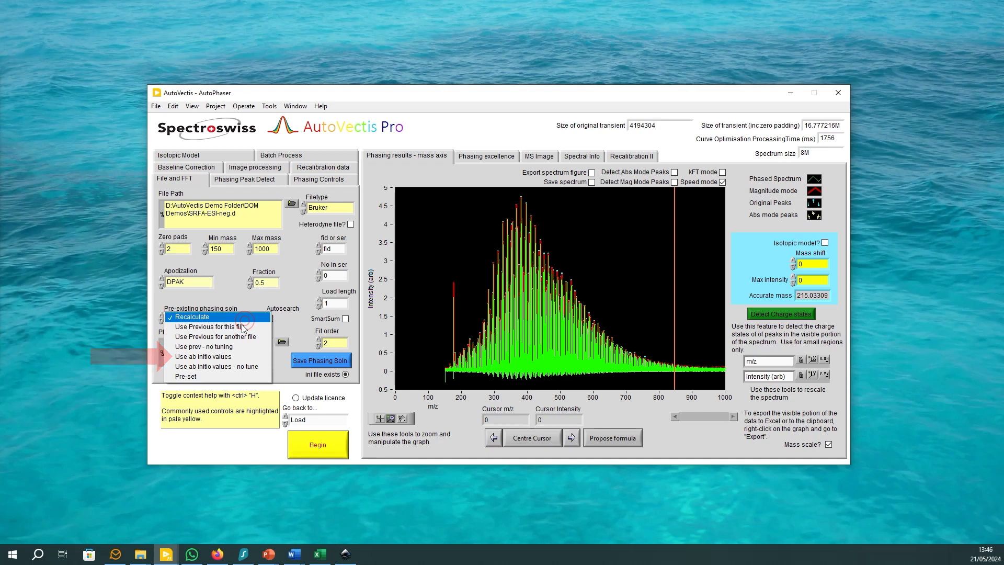
{"action": "left_click", "coordinate": [234, 357]}
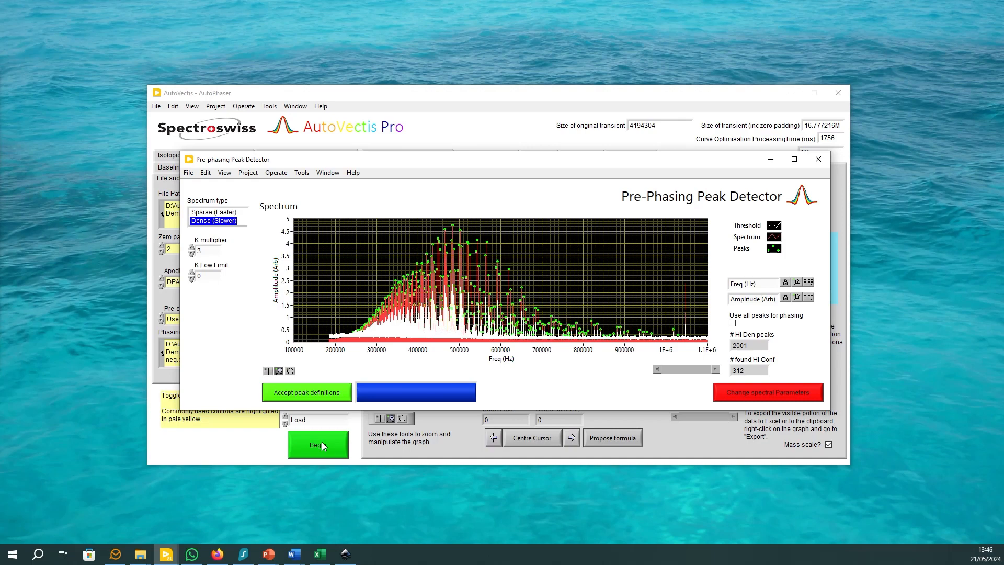
{"action": "left_click", "coordinate": [316, 393]}
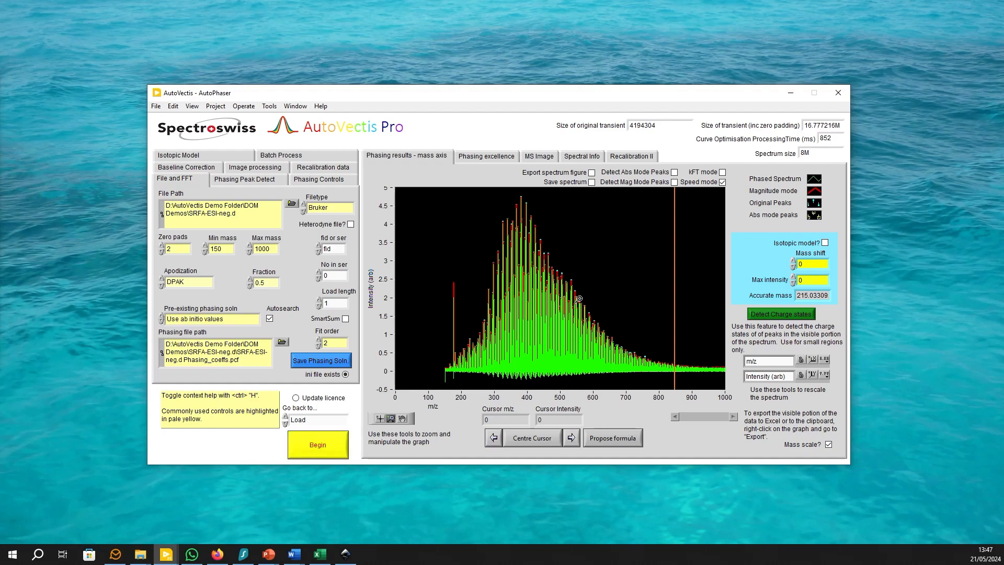
Step: Examine the peak cluster between about m/z 590.95 and 591.31 in the phased and magnitude-mode spectra
{"action": "left_click_drag", "start_coordinate": [594, 331], "coordinate": [564, 363]}
{"action": "left_click_drag", "start_coordinate": [548, 205], "coordinate": [584, 382]}
{"action": "left_click_drag", "start_coordinate": [511, 194], "coordinate": [668, 389]}
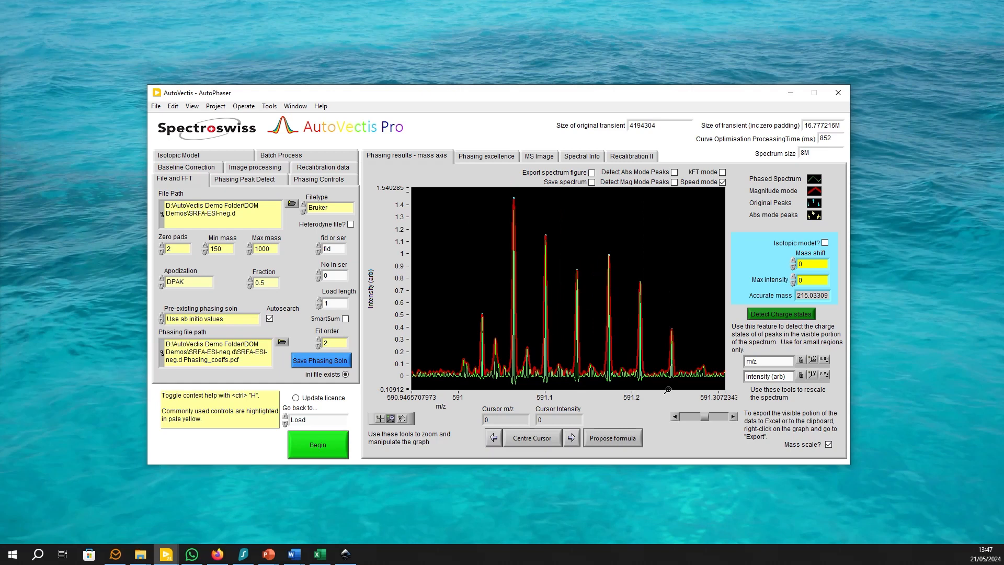
Step: Rerun the phasing with the solution set to "Recalculate", accepting the peak definitions and calibration function, and save the phasing solution
{"action": "left_click", "coordinate": [207, 318]}
{"action": "left_click", "coordinate": [204, 275]}
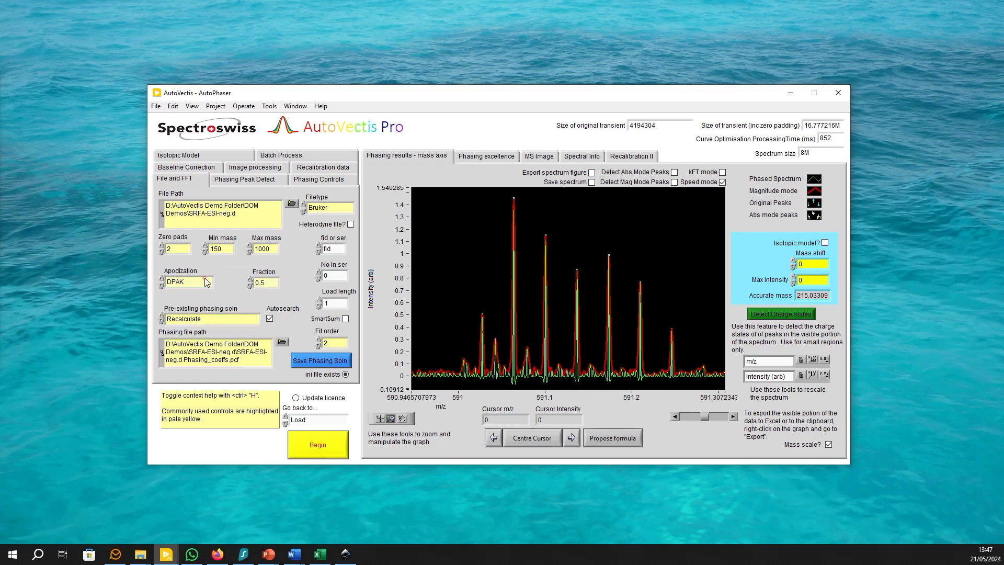
{"action": "left_click", "coordinate": [305, 443]}
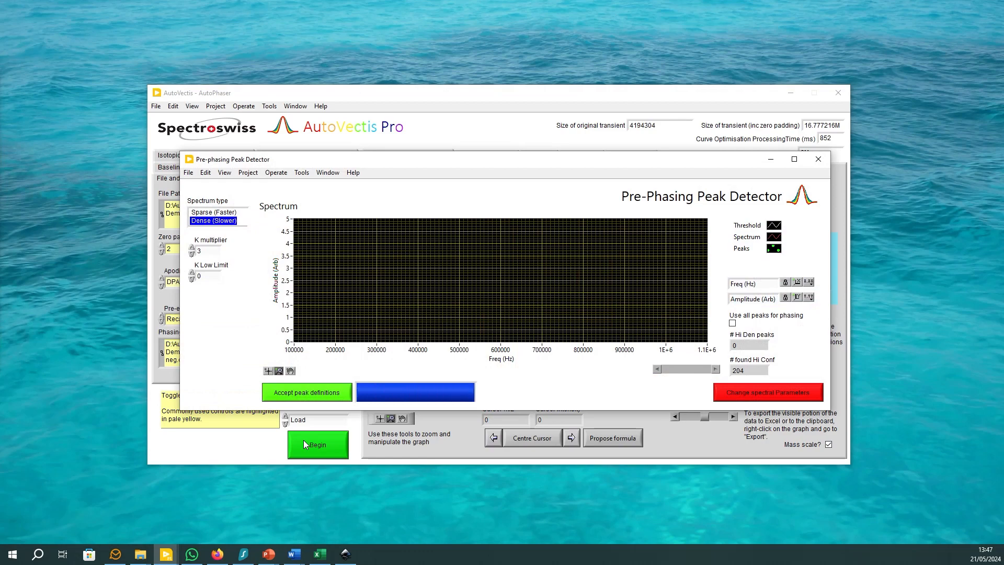
{"action": "left_click", "coordinate": [303, 392]}
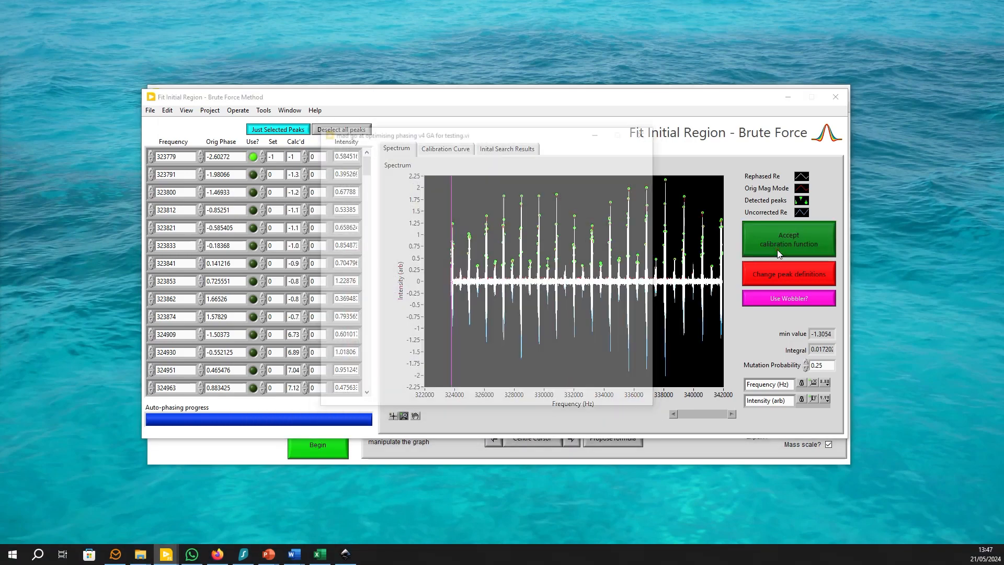
{"action": "left_click", "coordinate": [777, 249]}
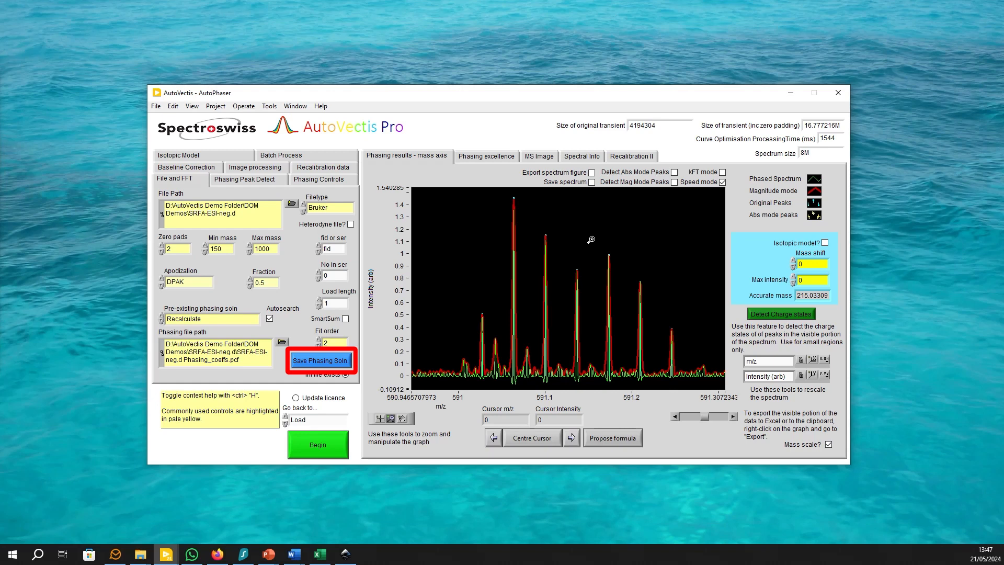
{"action": "left_click", "coordinate": [319, 360]}
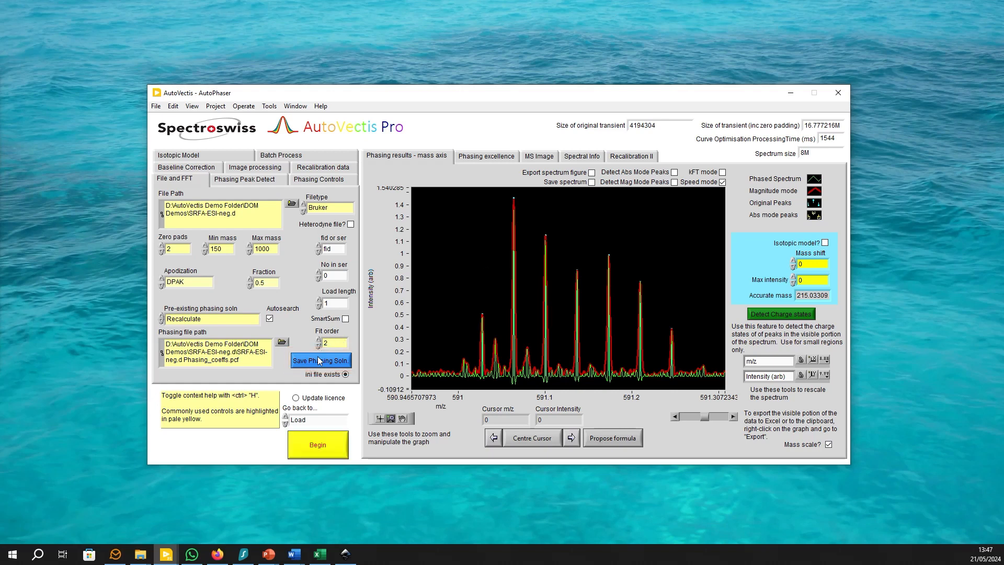
Step: Reprocess the data with the pre-existing phasing solution set to "Use Previous for this file", accepting the peak definitions
{"action": "left_click", "coordinate": [216, 320]}
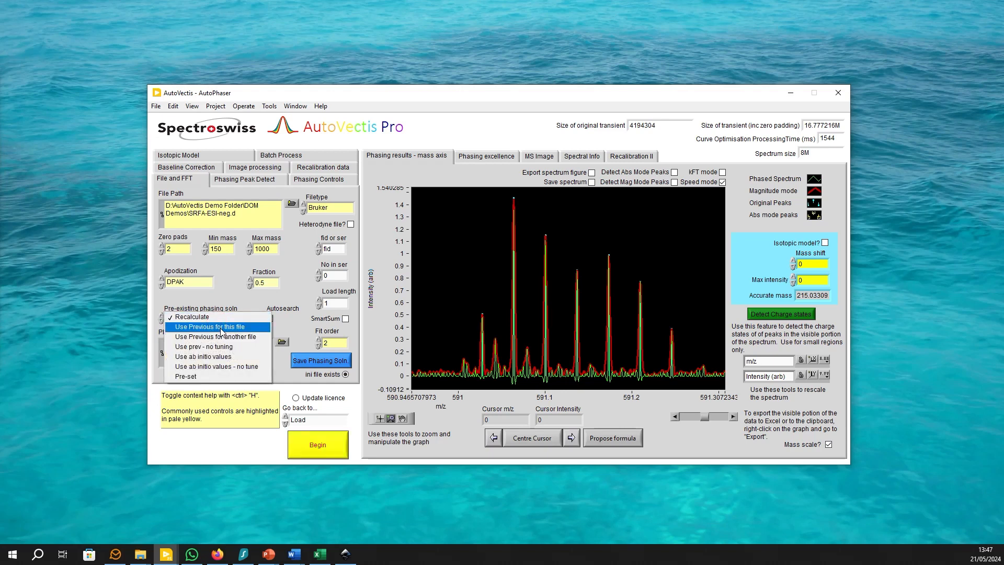
{"action": "left_click", "coordinate": [222, 329]}
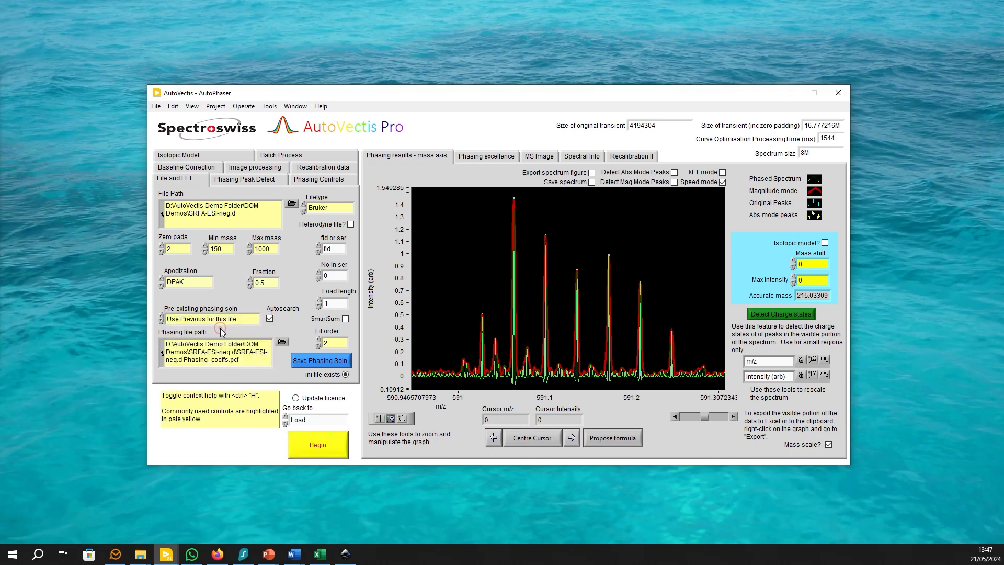
{"action": "left_click", "coordinate": [309, 448]}
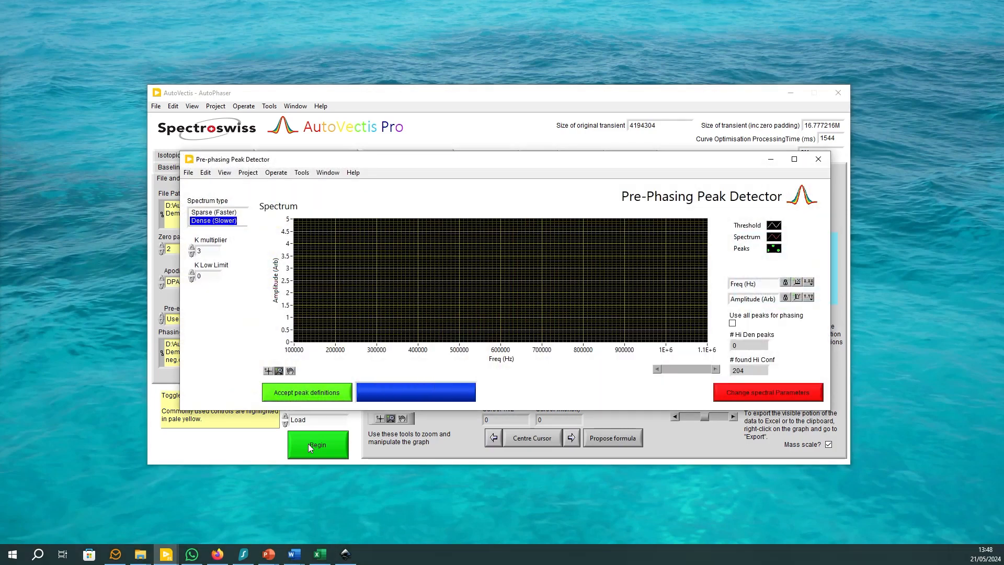
{"action": "left_click", "coordinate": [302, 393]}
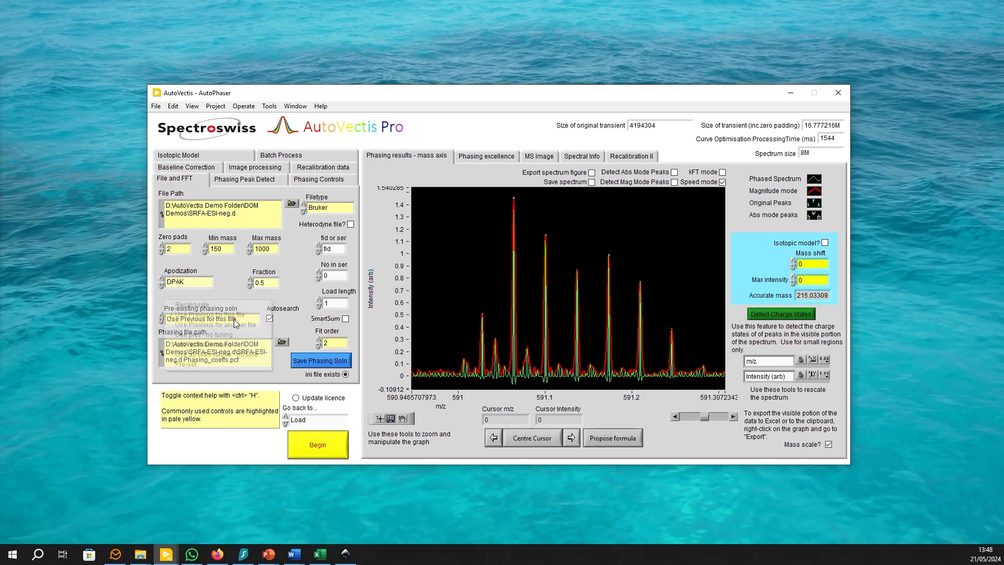
Step: Set the pre-existing phasing solution to "Use Previous for another file", choosing SRFA-ESI-neg.d Phasing_coeffs.pcf as the phasing file
{"action": "left_click", "coordinate": [234, 319]}
{"action": "left_click", "coordinate": [237, 325]}
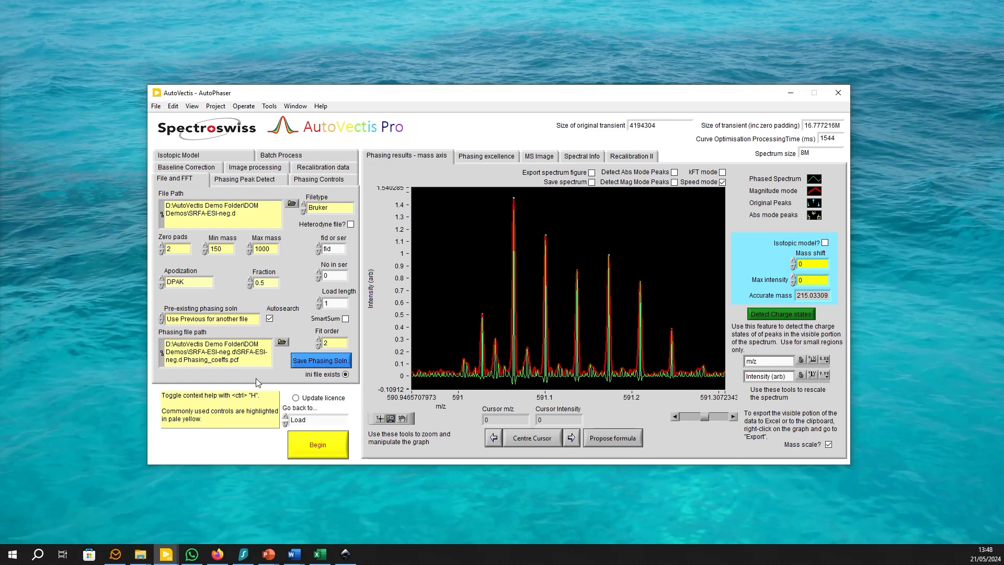
{"action": "left_click", "coordinate": [282, 342]}
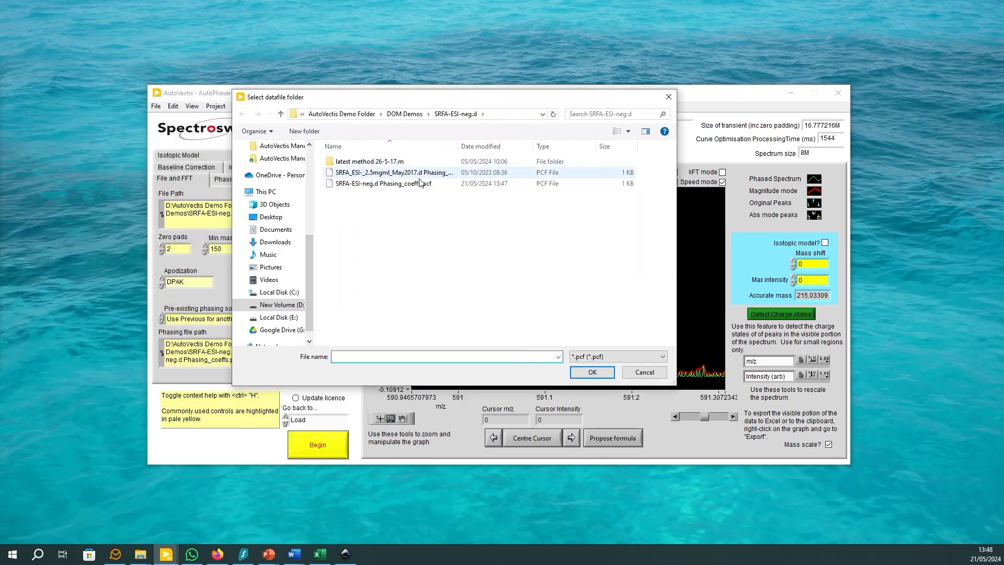
{"action": "left_click", "coordinate": [395, 185]}
{"action": "double_click", "coordinate": [394, 185]}
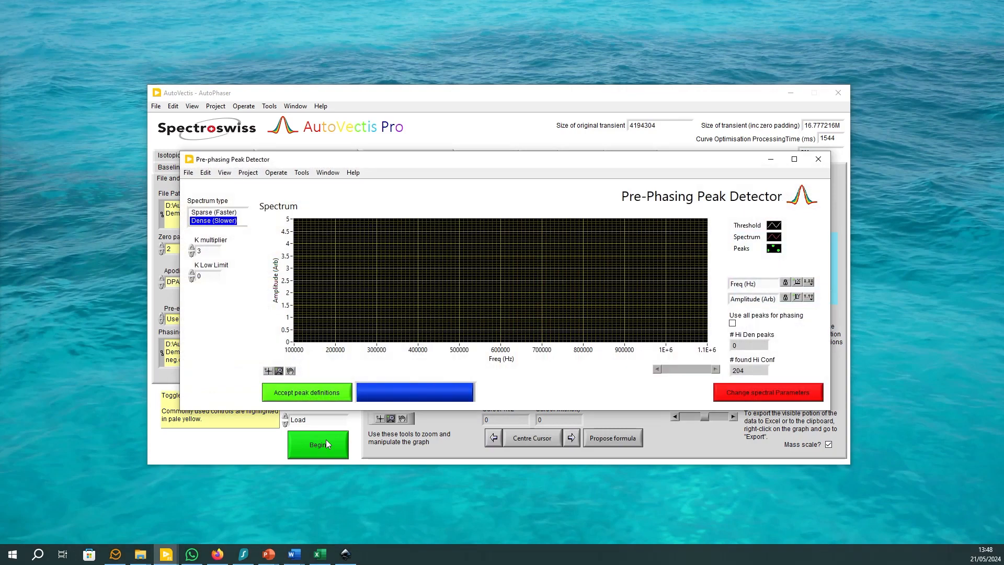
Step: Accept the peak definitions to finish processing with the chosen phasing file, and autoscale both spectrum axes
{"action": "left_click", "coordinate": [326, 399]}
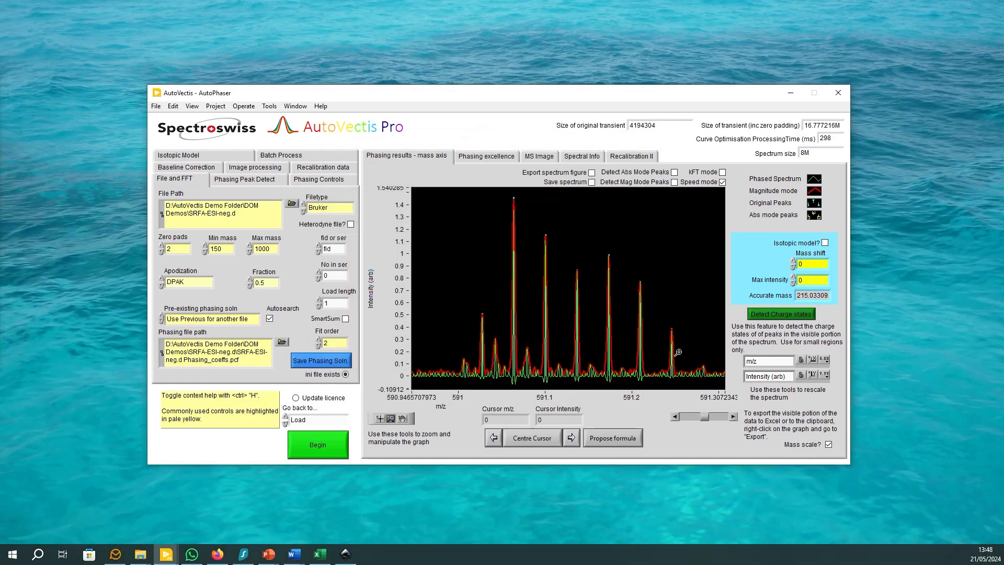
{"action": "left_click", "coordinate": [812, 359]}
{"action": "left_click", "coordinate": [812, 375]}
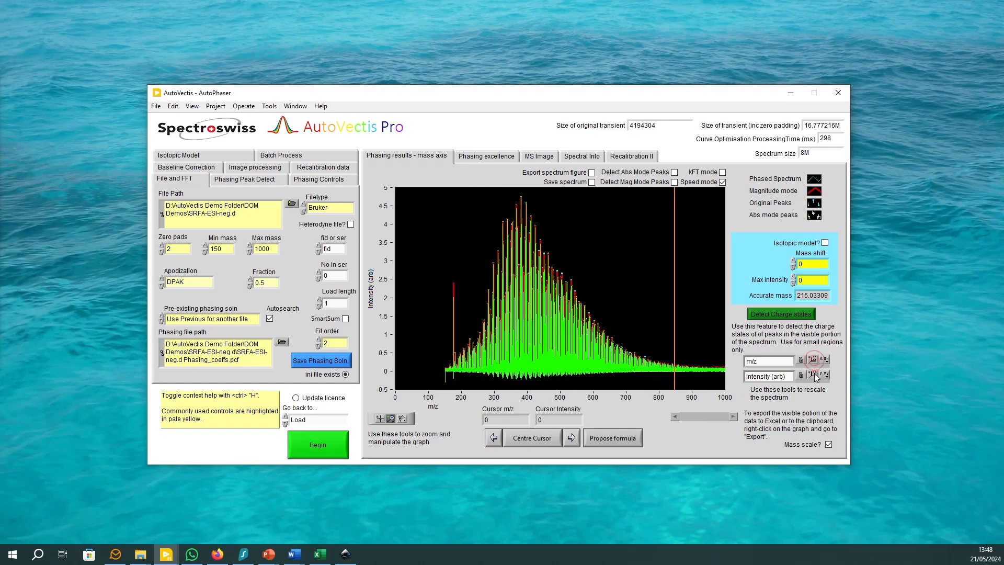